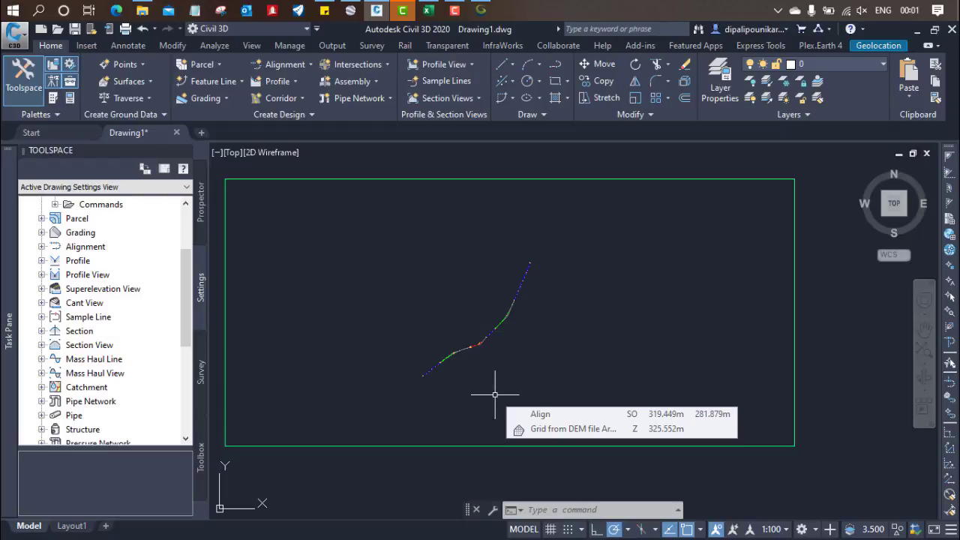
Create an assembly named 'Assembly' without the counter suffix and place its baseline in the drawing
left_click(374, 81)
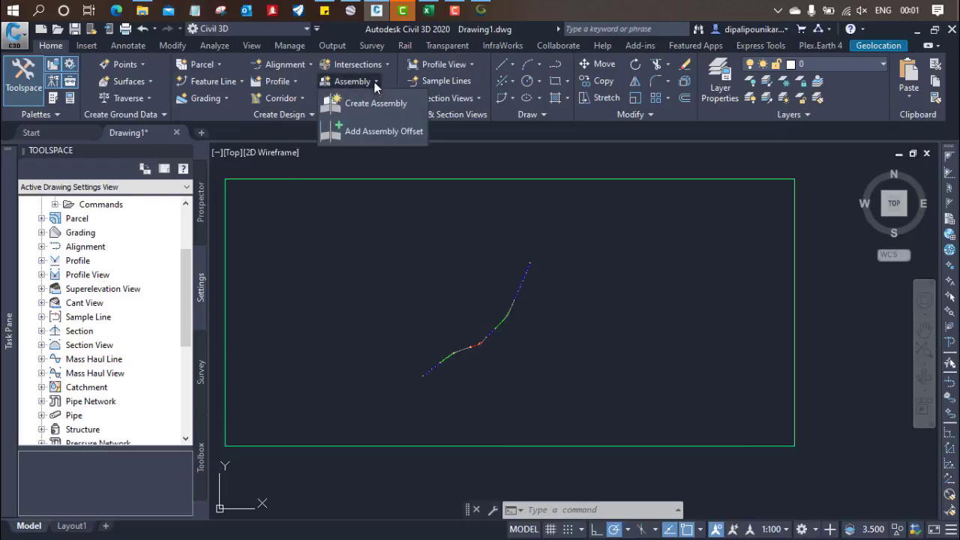
left_click(374, 103)
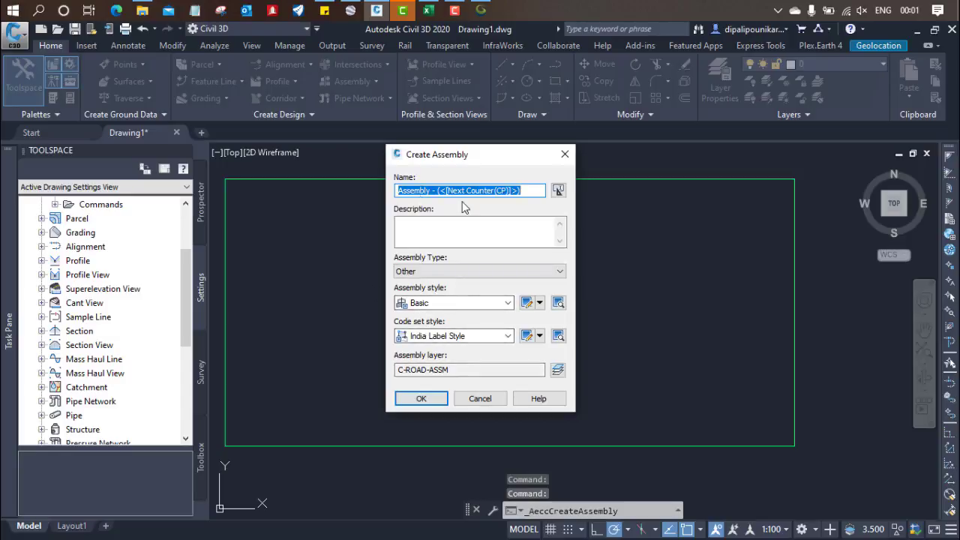
left_click_drag(431, 191, 518, 190)
key("Delete")
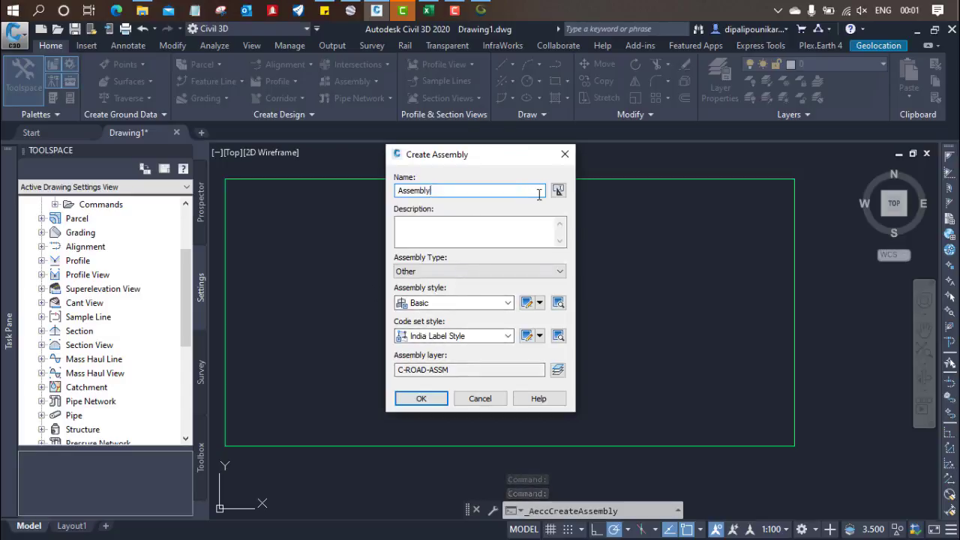
left_click(424, 398)
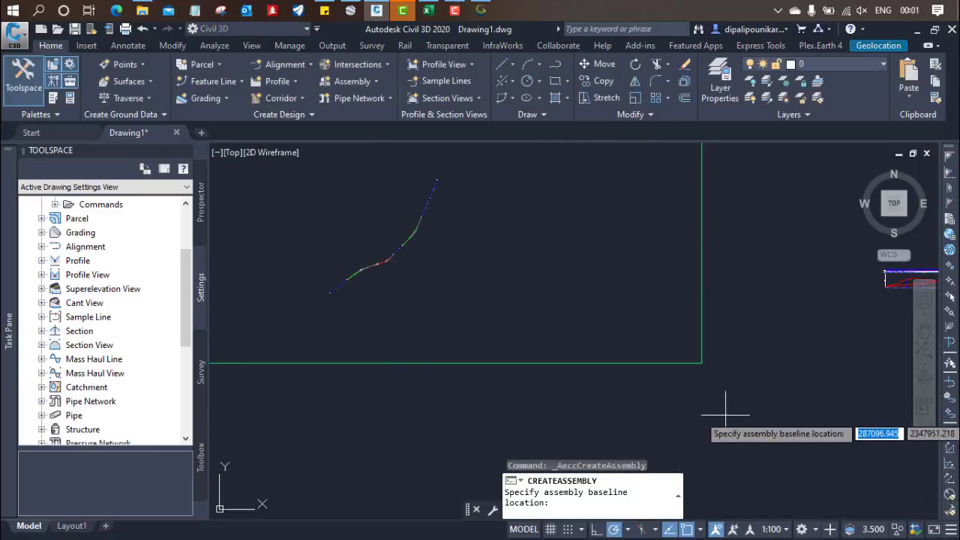
left_click(725, 414)
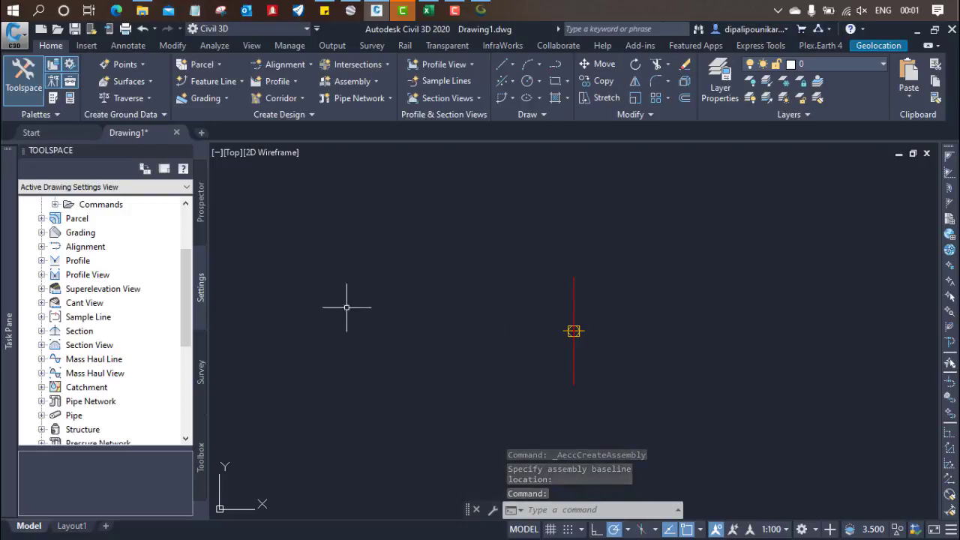
Open Tool Palettes and pick the Carriageway With RCC Drain And Service Road subassembly
left_click(53, 99)
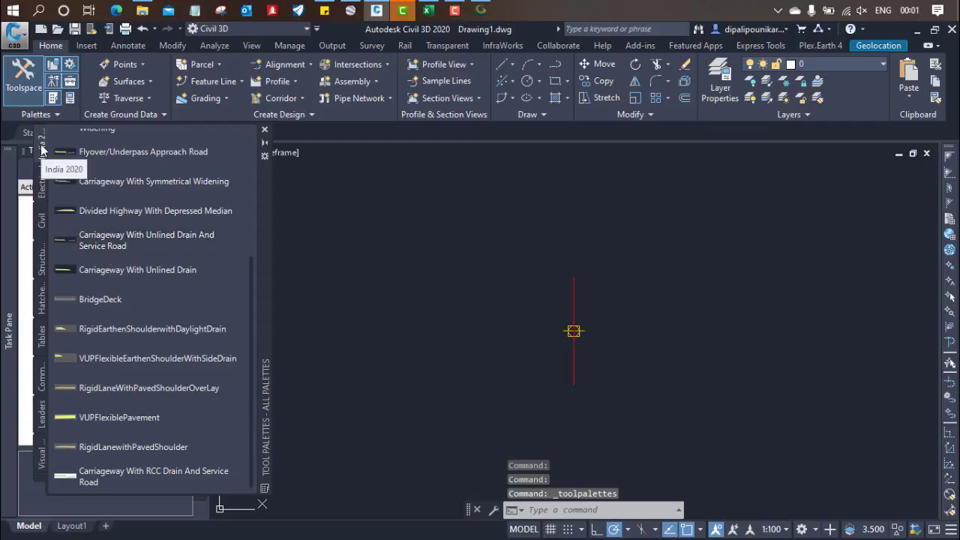
mouse_move(10, 318)
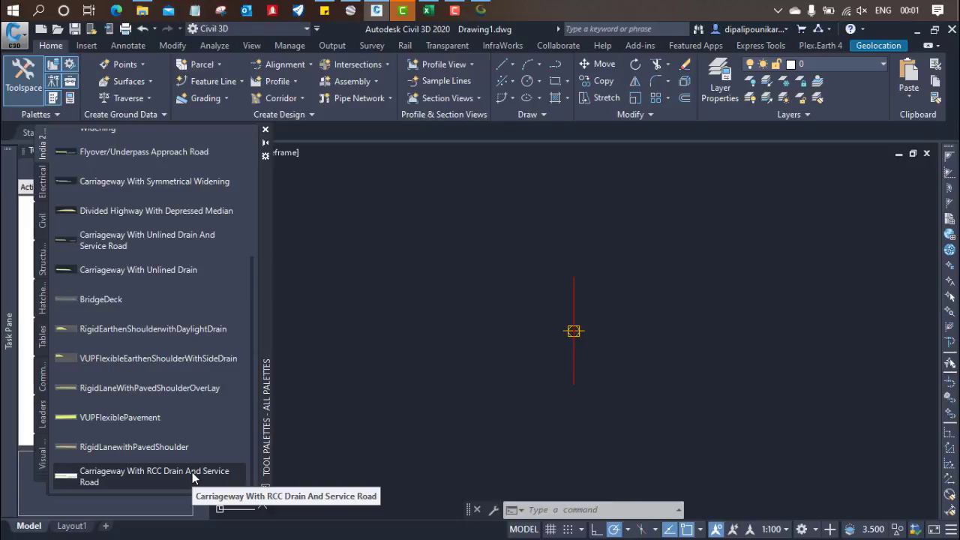
left_click(140, 473)
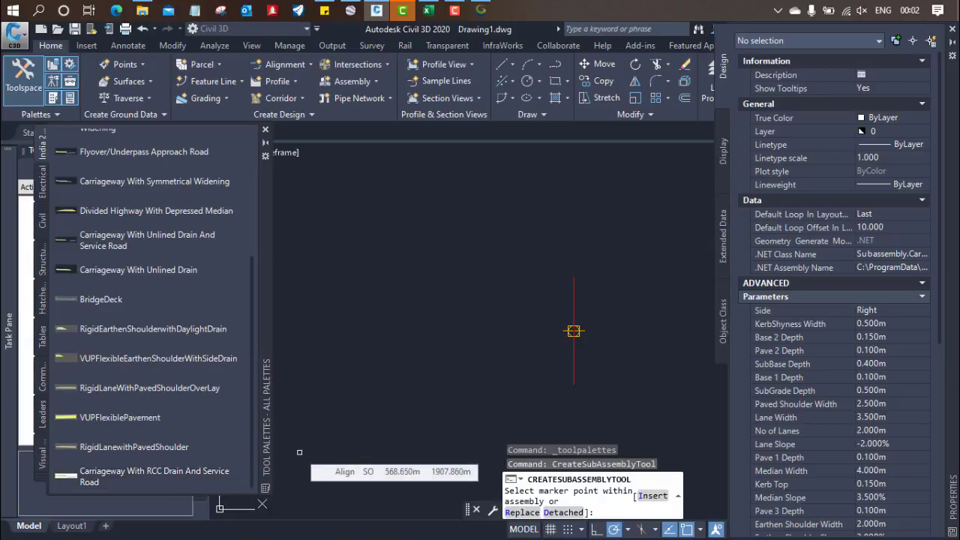
Attach the RCC-drain carriageway subassembly at the assembly marker, then close the Tool Palettes
scroll(597, 327, "up", 4)
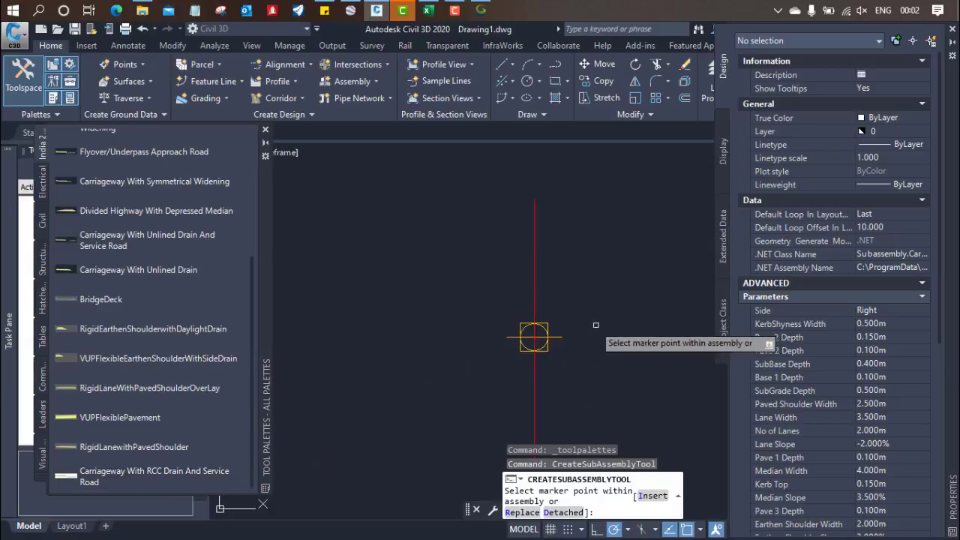
left_click(534, 336)
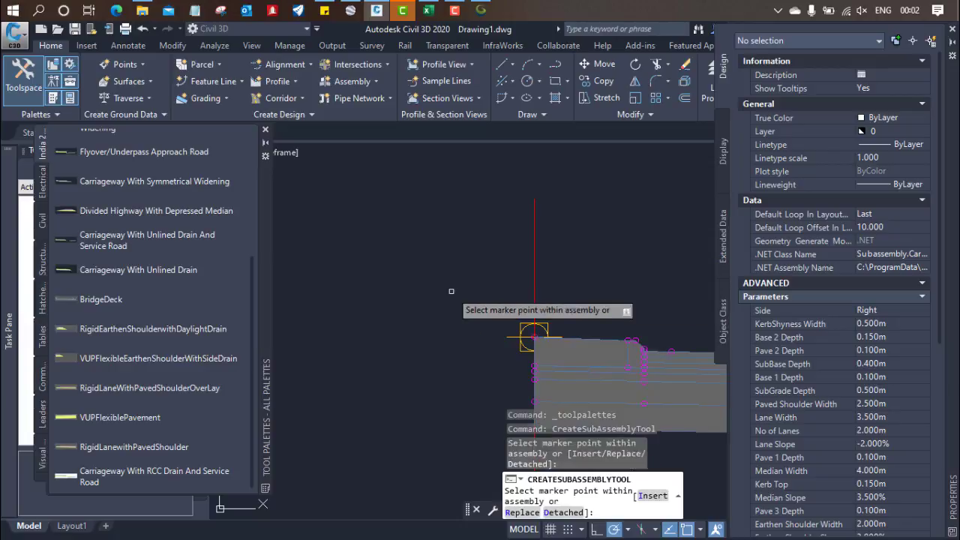
scroll(523, 325, "down", 3)
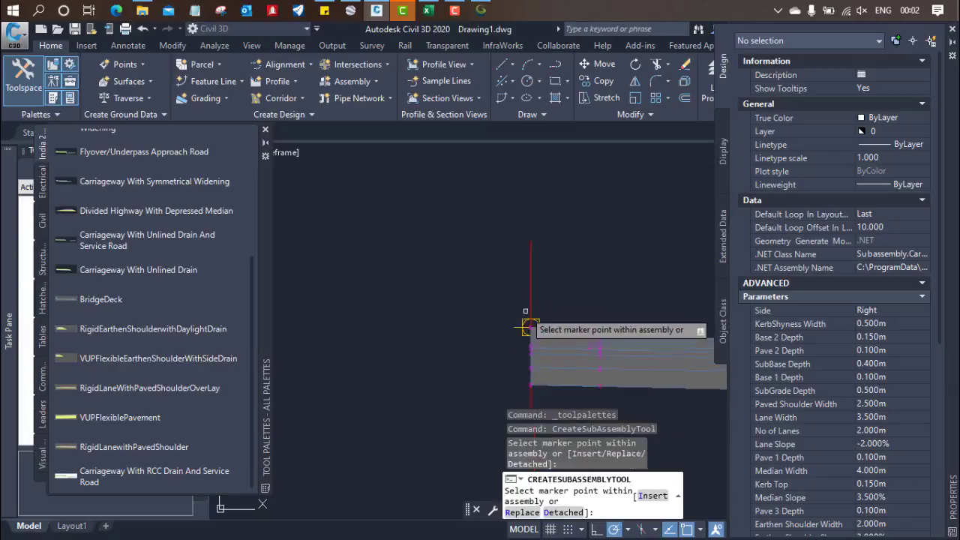
mouse_move(493, 328)
middle_mouse_down()
mouse_move(300, 300)
mouse_move(433, 292)
middle_mouse_up()
scroll(433, 293, "up", 3)
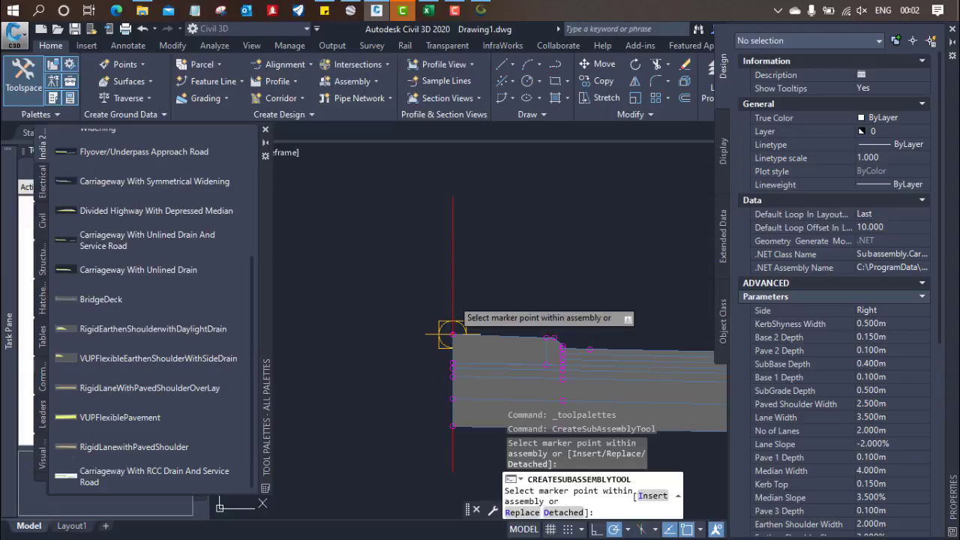
scroll(452, 333, "down", 5)
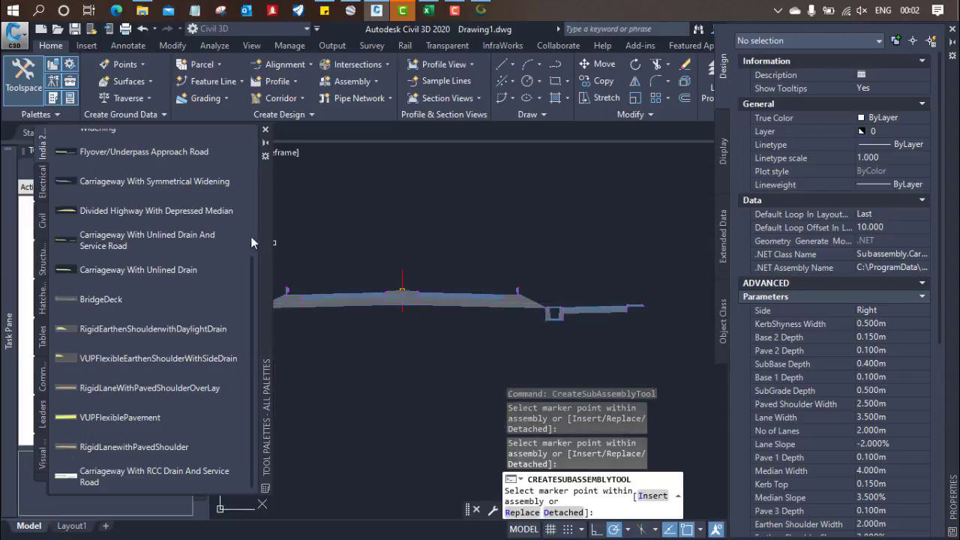
left_click(266, 129)
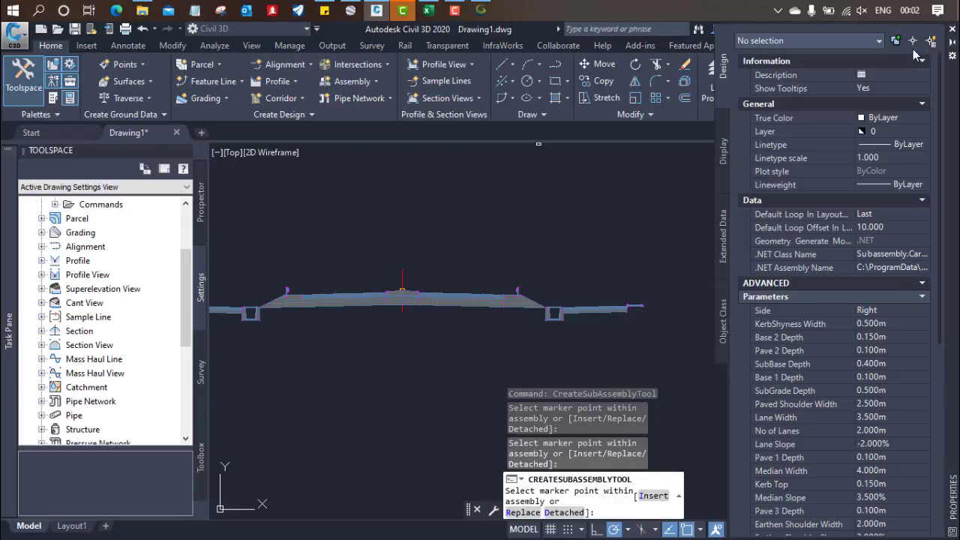
Close the Properties palette, end the placement command, and draw a rectangle framing the road section
left_click(951, 29)
scroll(673, 245, "down", 2)
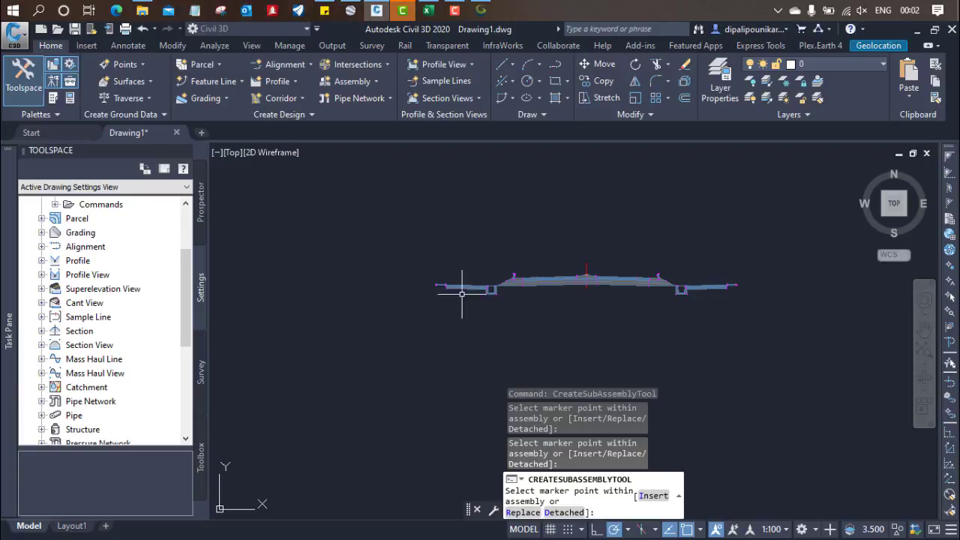
key("Escape")
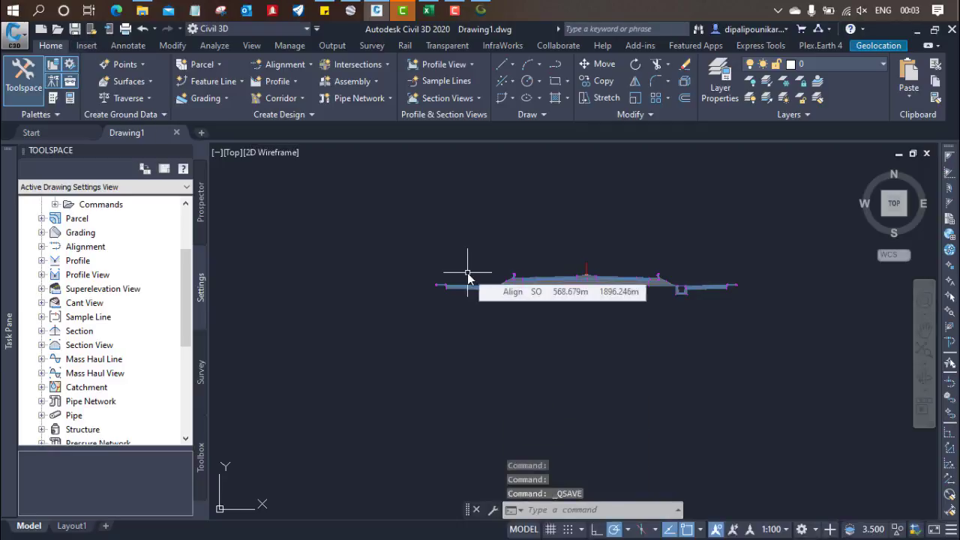
left_click(555, 81)
left_click(413, 233)
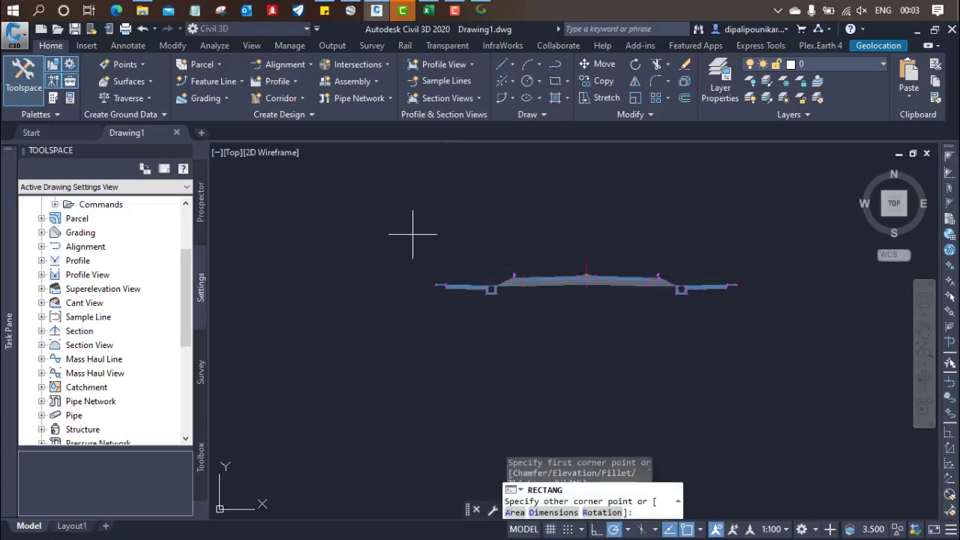
left_click(774, 321)
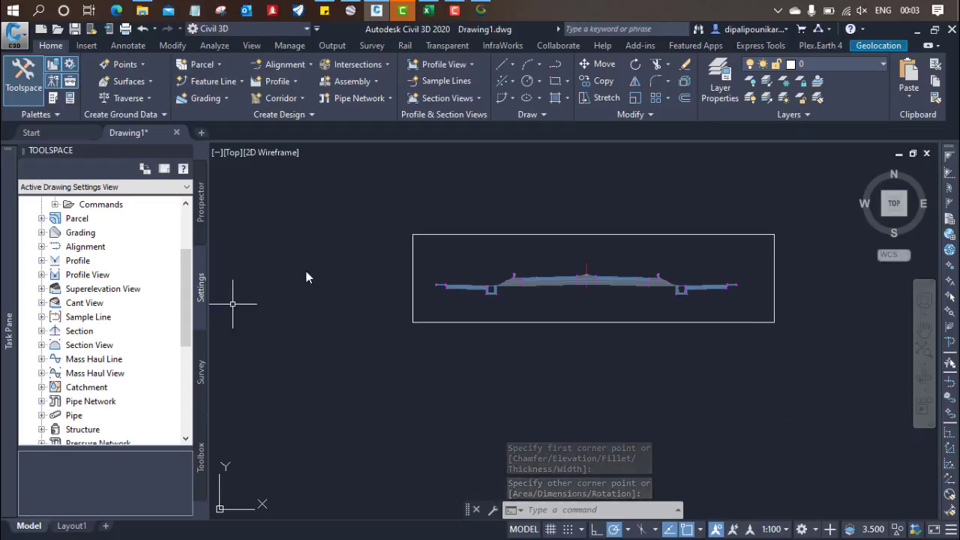
Pan and zoom the view back to the alignment
middle_click_drag(313, 283, 319, 306)
scroll(319, 306, "down", 5)
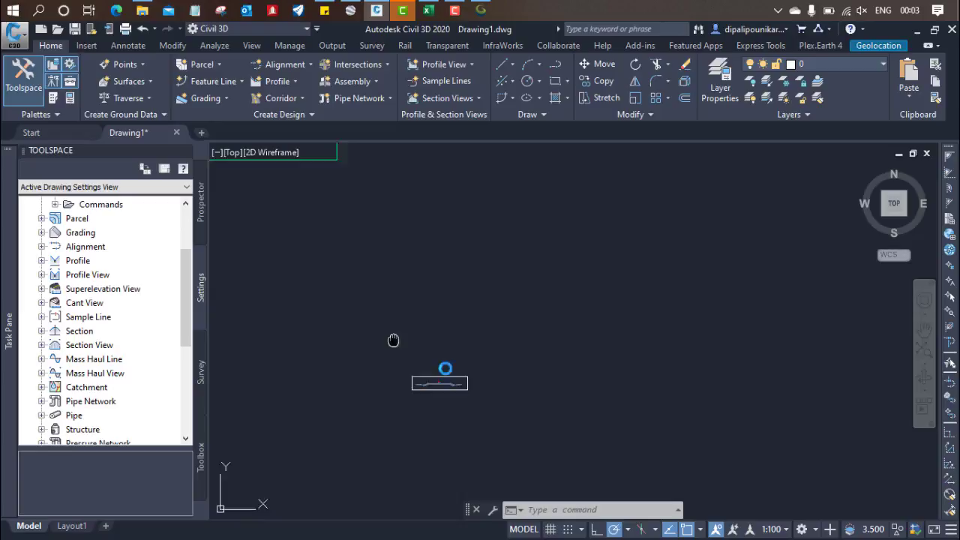
mouse_move(393, 338)
middle_mouse_down()
mouse_move(667, 442)
mouse_move(426, 278)
mouse_move(570, 347)
mouse_move(454, 306)
mouse_move(629, 395)
middle_mouse_up()
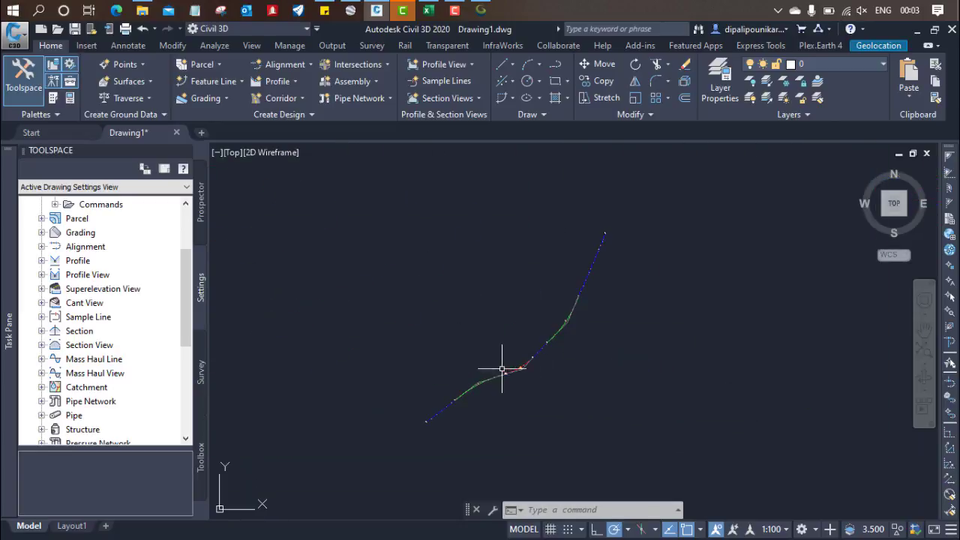
scroll(506, 368, "up", 2)
middle_click_drag(381, 358, 362, 364)
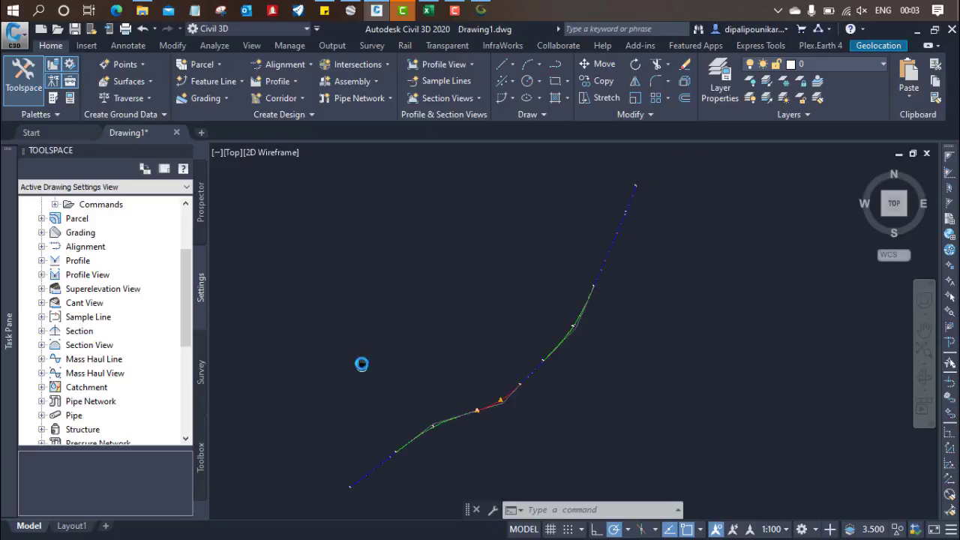
left_click(303, 99)
left_click(307, 123)
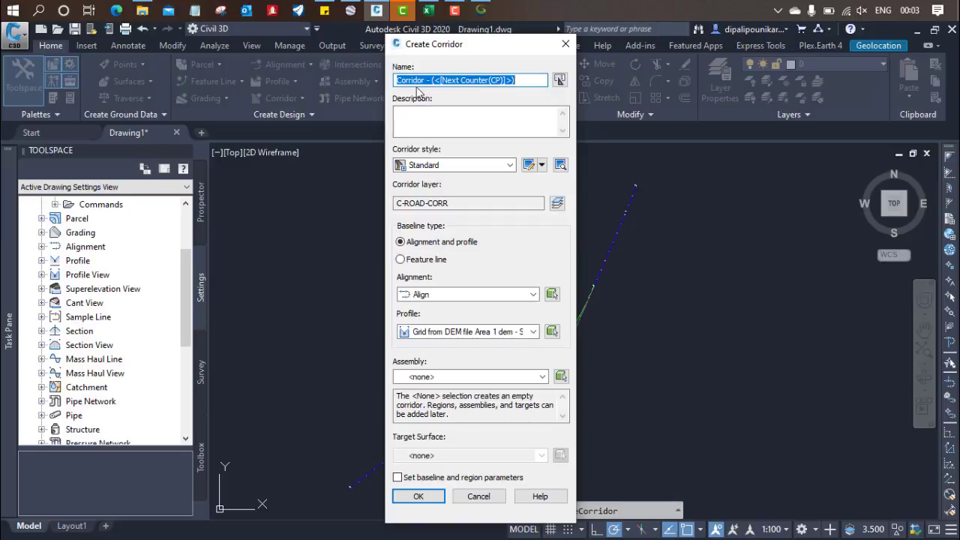
left_click_drag(425, 78, 588, 88)
key("Delete")
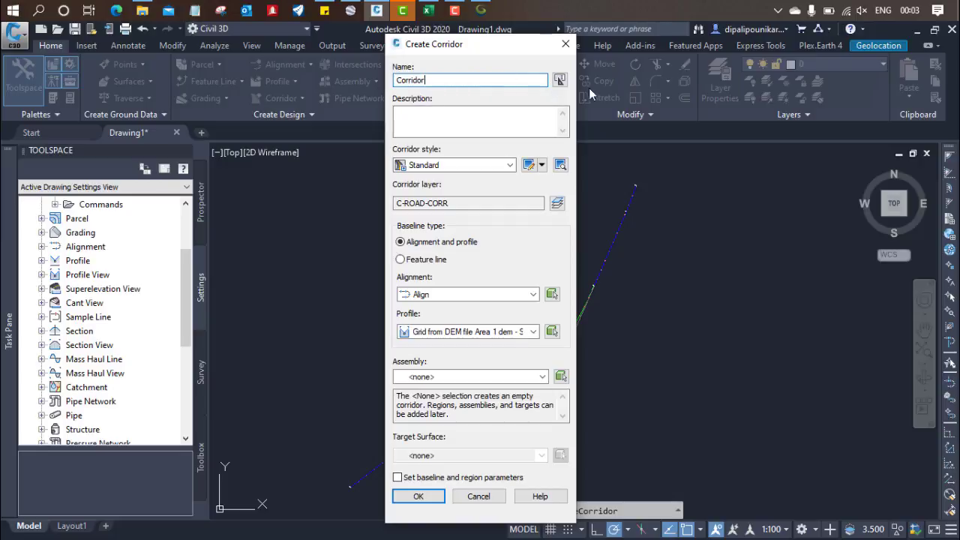
left_click(465, 294)
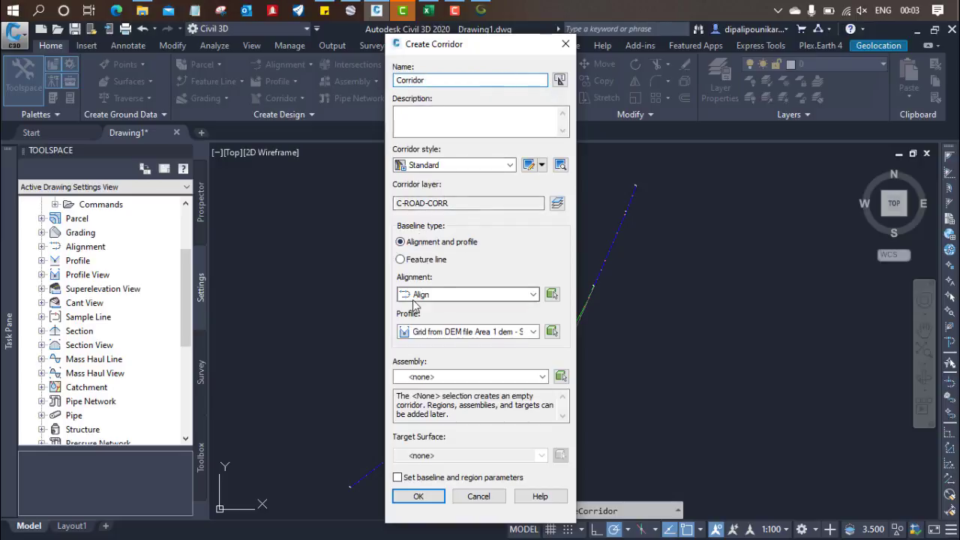
left_click(439, 309)
left_click(448, 335)
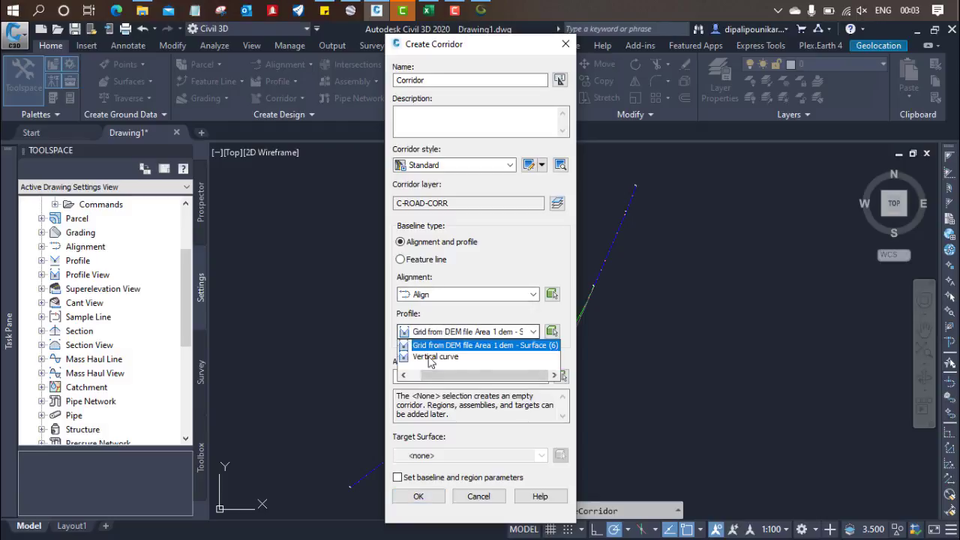
left_click(424, 361)
left_click(439, 377)
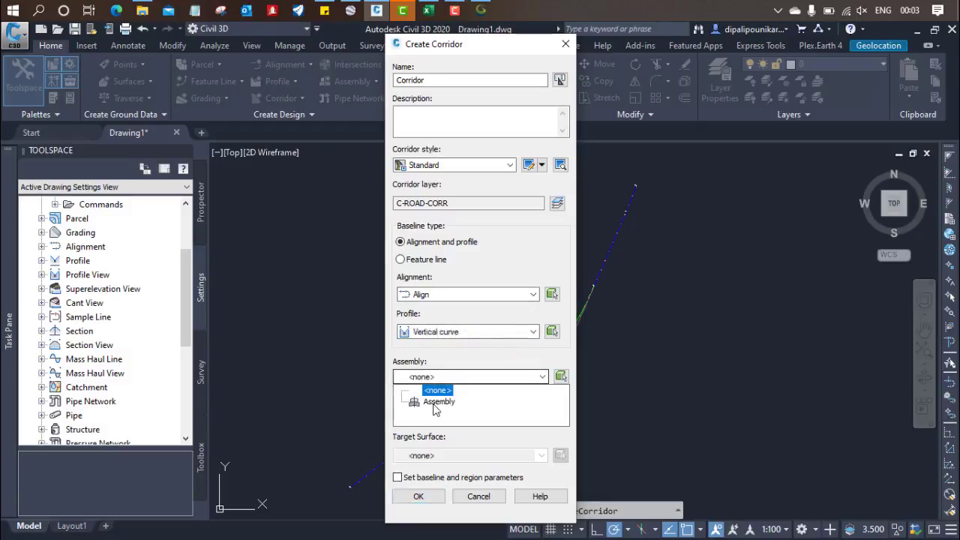
left_click(435, 400)
left_click(409, 477)
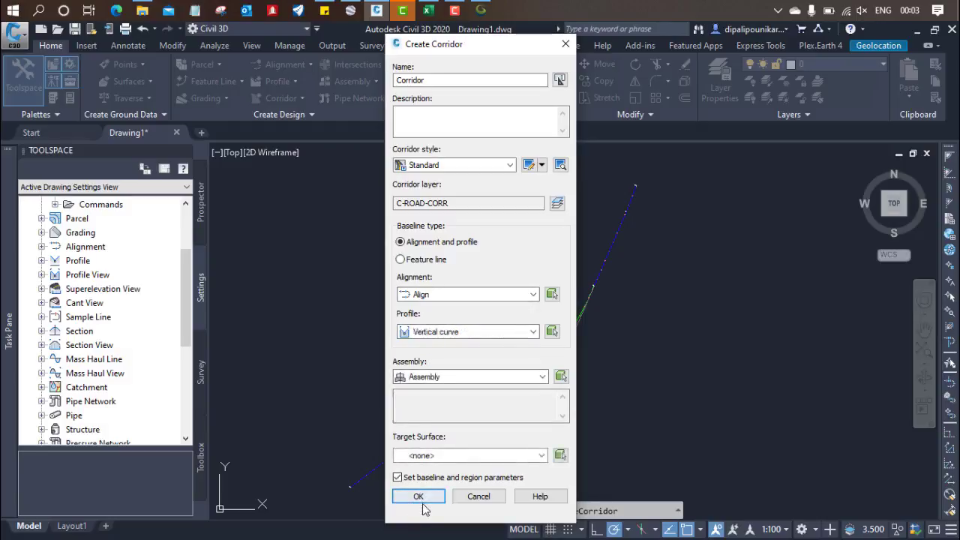
left_click(418, 497)
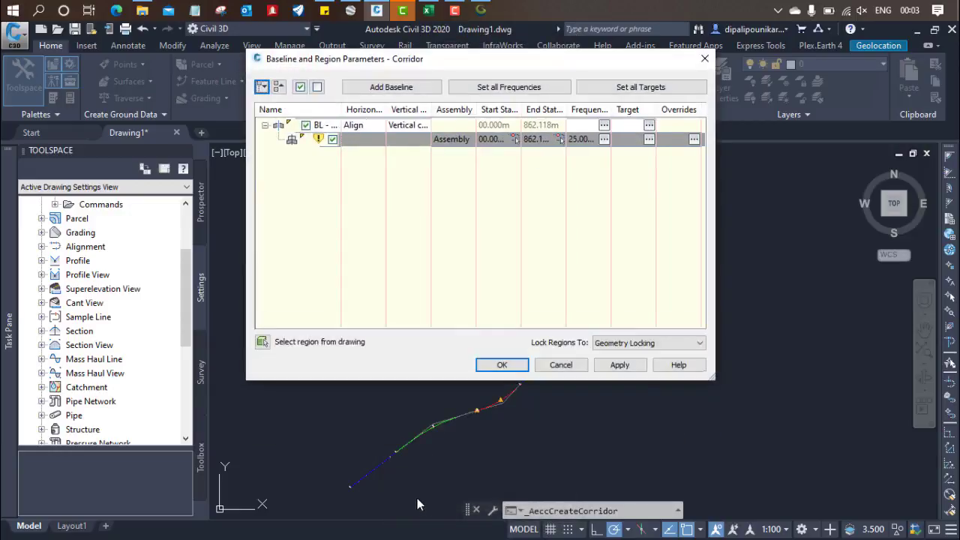
left_click(622, 88)
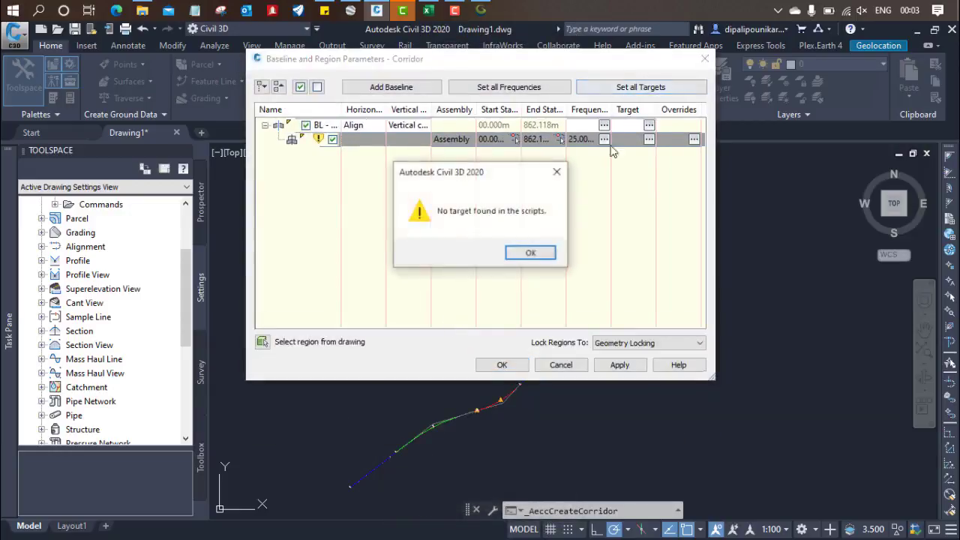
left_click(525, 254)
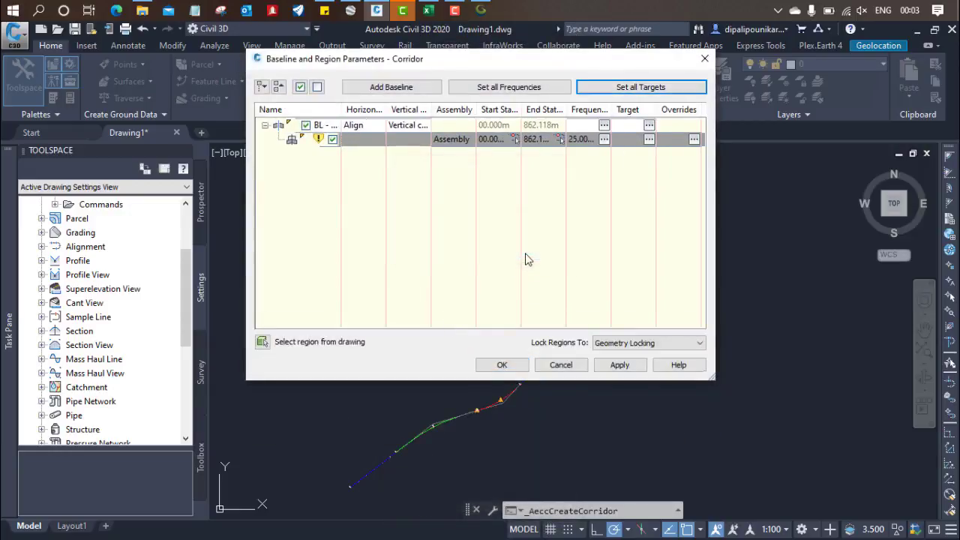
left_click(619, 364)
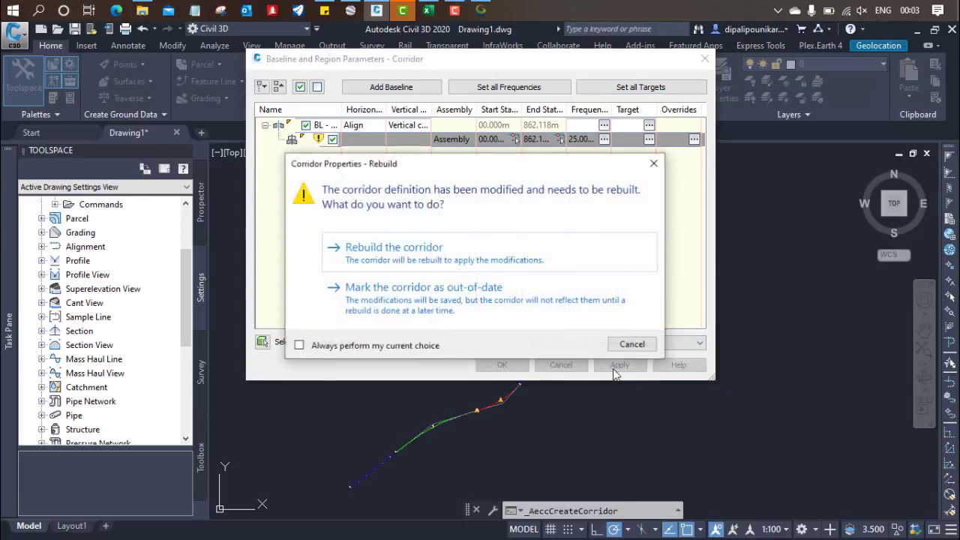
left_click(389, 253)
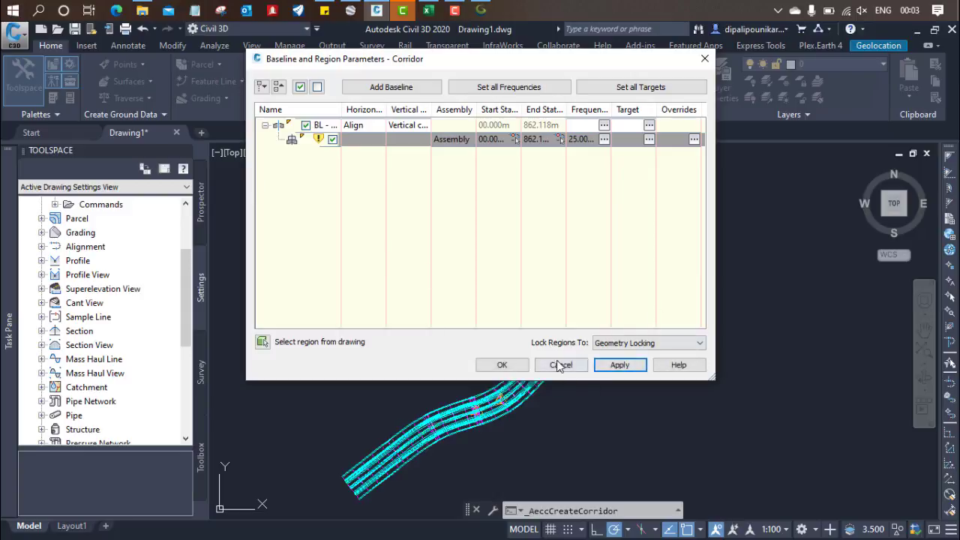
left_click(559, 365)
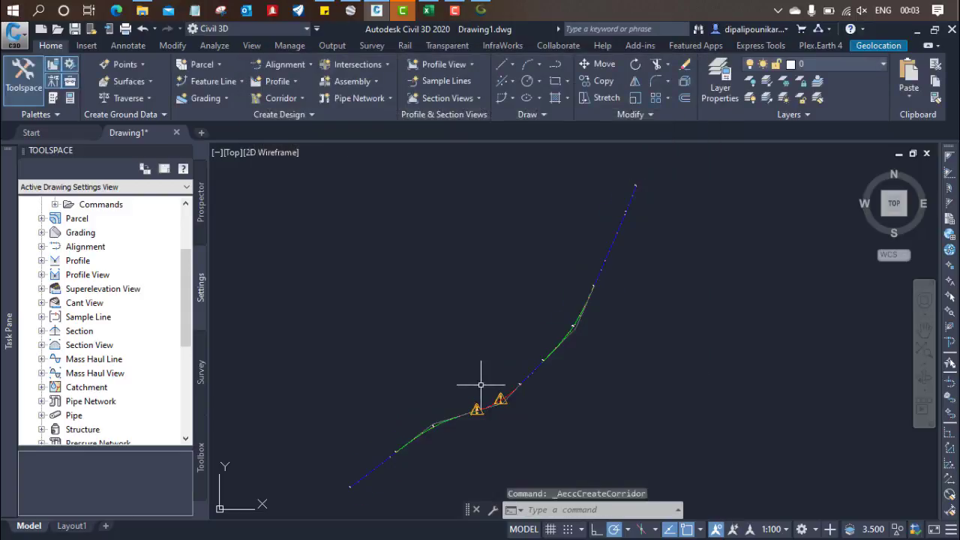
Create a corridor named 'Corridor' using the Vertical curve profile and Assembly, with baseline parameters enabled
left_click(302, 98)
left_click(314, 122)
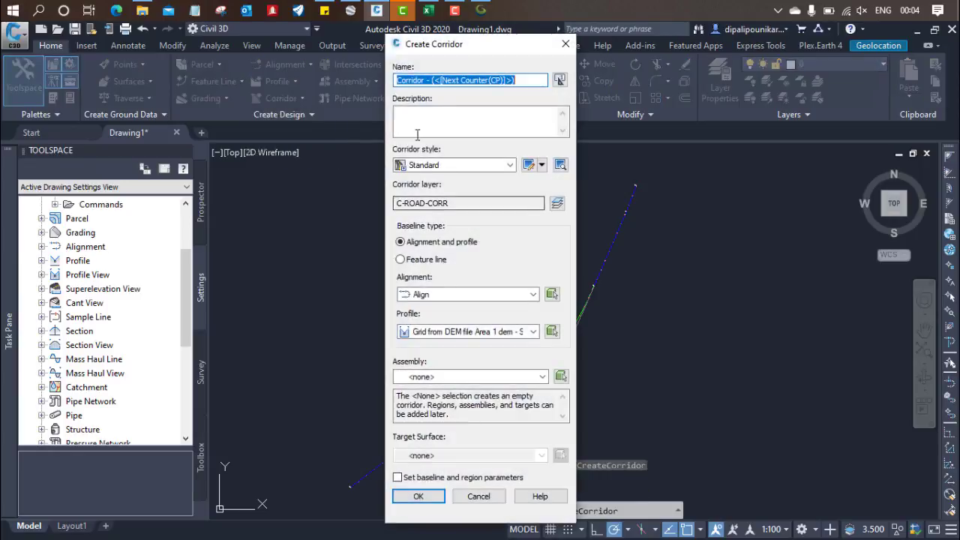
left_click_drag(426, 80, 581, 78)
key("BackSpace")
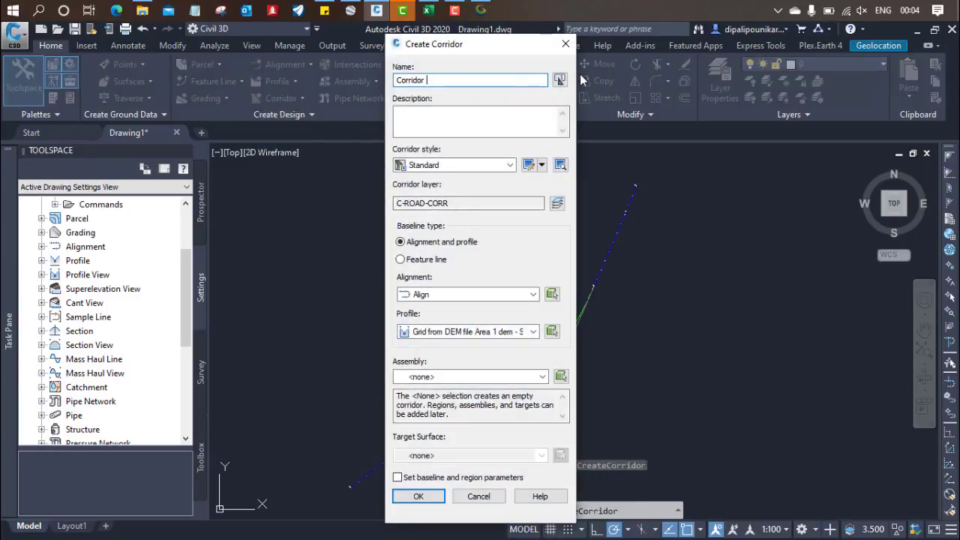
left_click(450, 332)
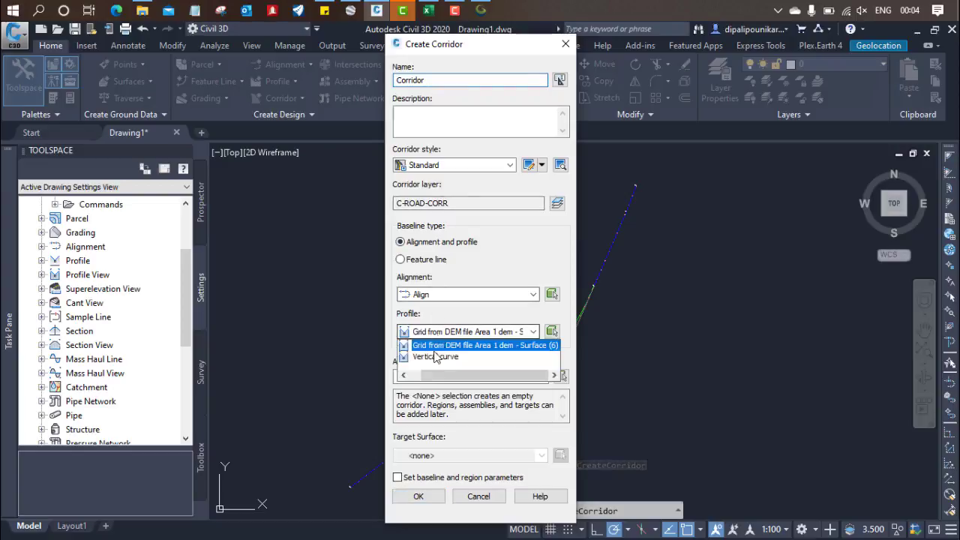
left_click(436, 357)
left_click(466, 377)
left_click(424, 398)
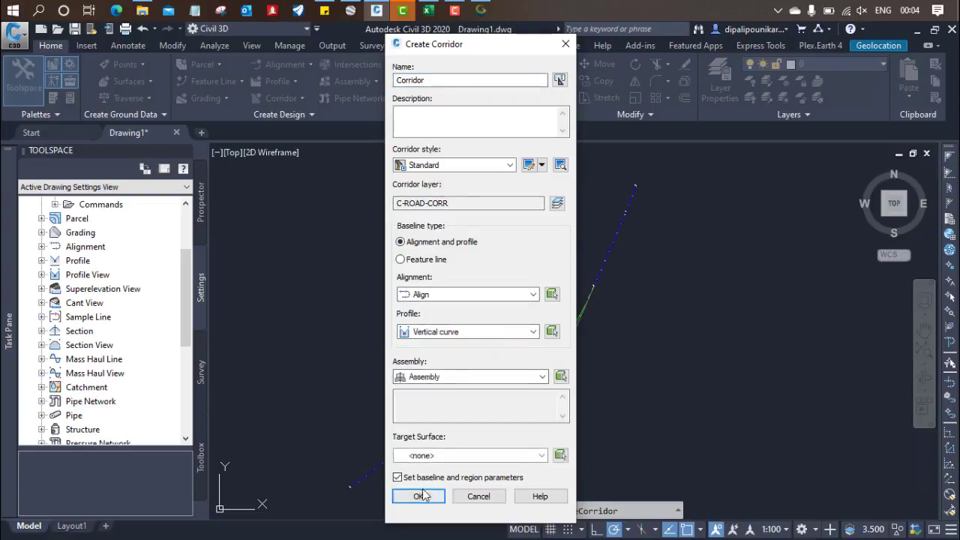
left_click(419, 496)
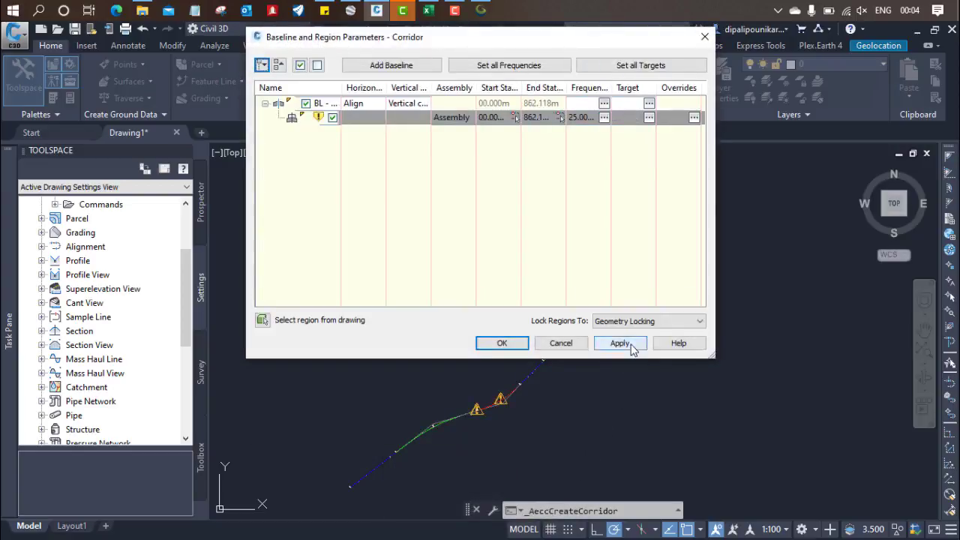
Apply the baseline and region settings and rebuild the corridor
left_click(617, 342)
left_click(525, 263)
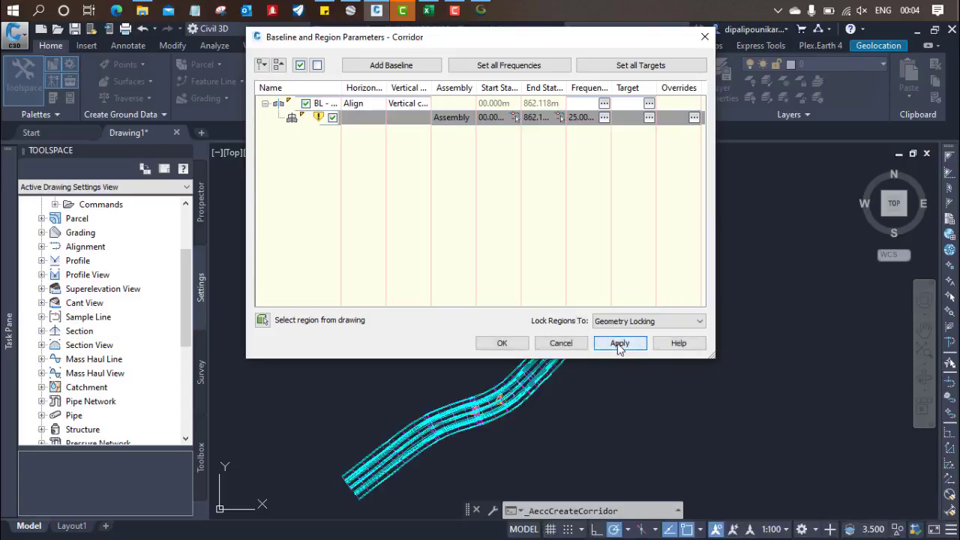
left_click(514, 344)
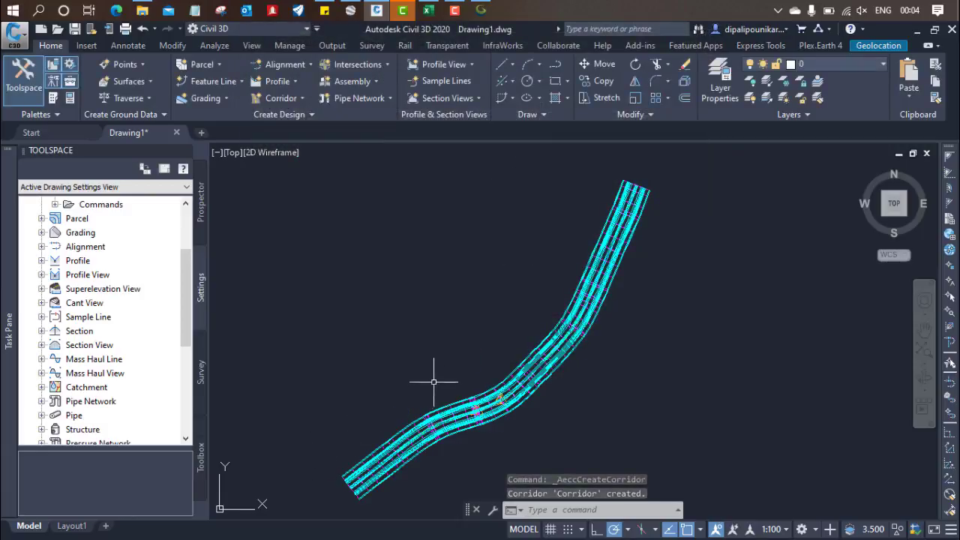
middle_click_drag(437, 378, 437, 342)
scroll(431, 345, "up", 5)
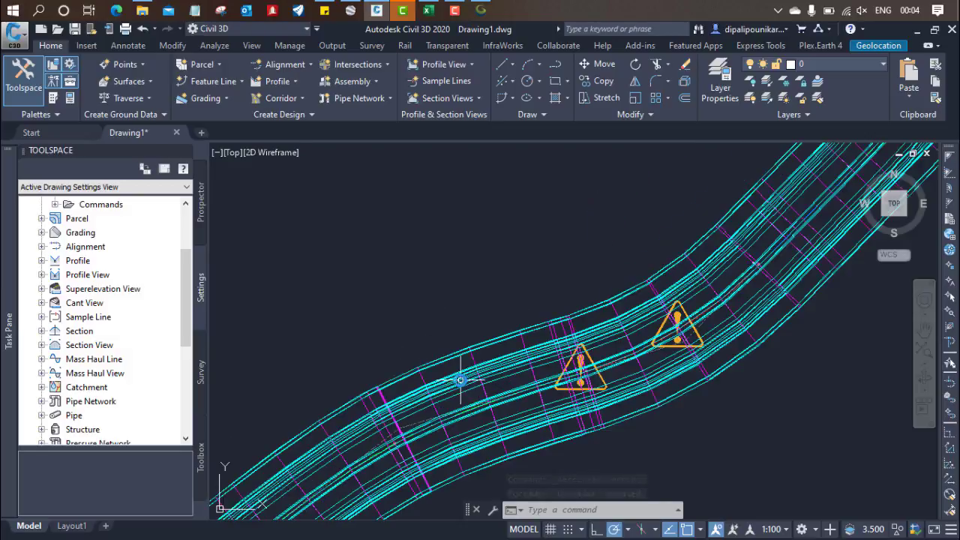